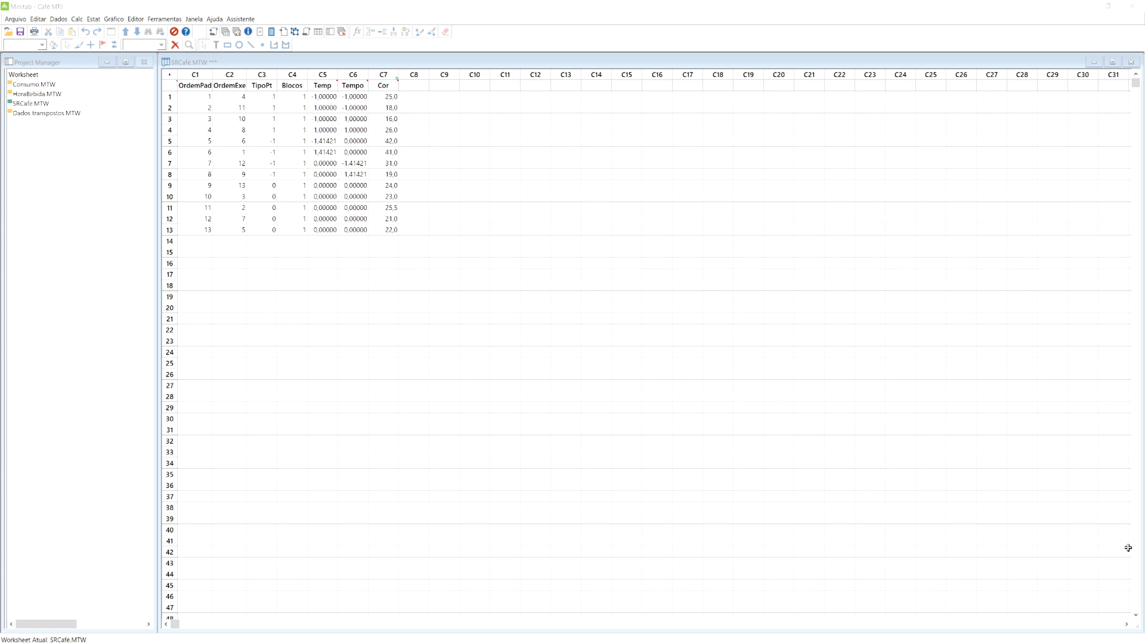
Step: Set the worksheet's data entry direction to across and enter 3 in row 14 of the Cor column
left_click(169, 75)
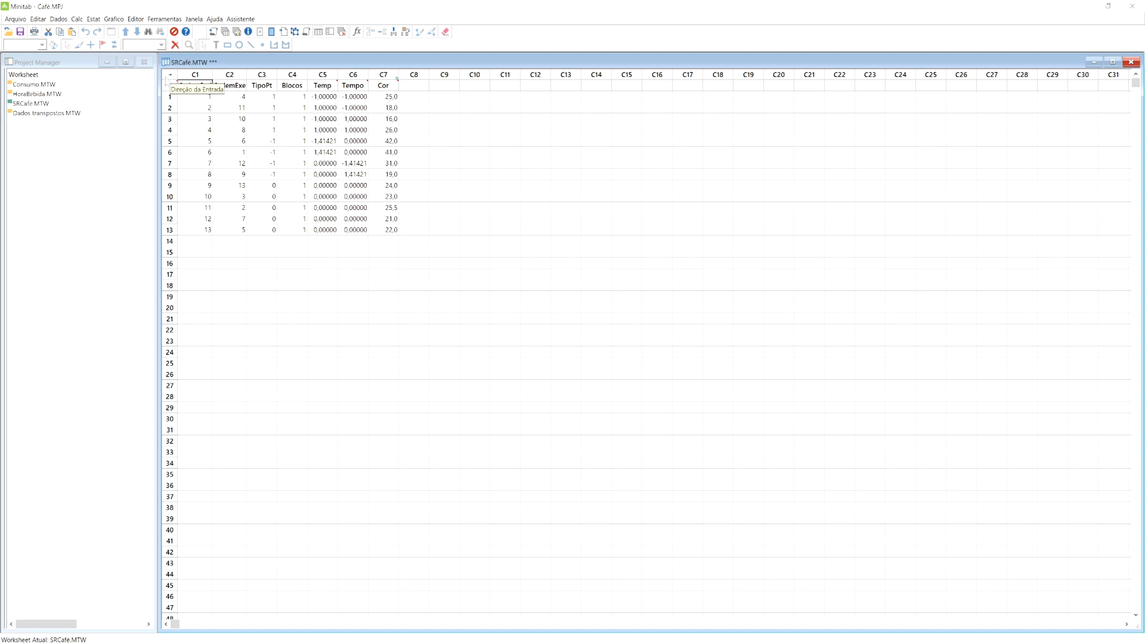
left_click(169, 75)
left_click(381, 240)
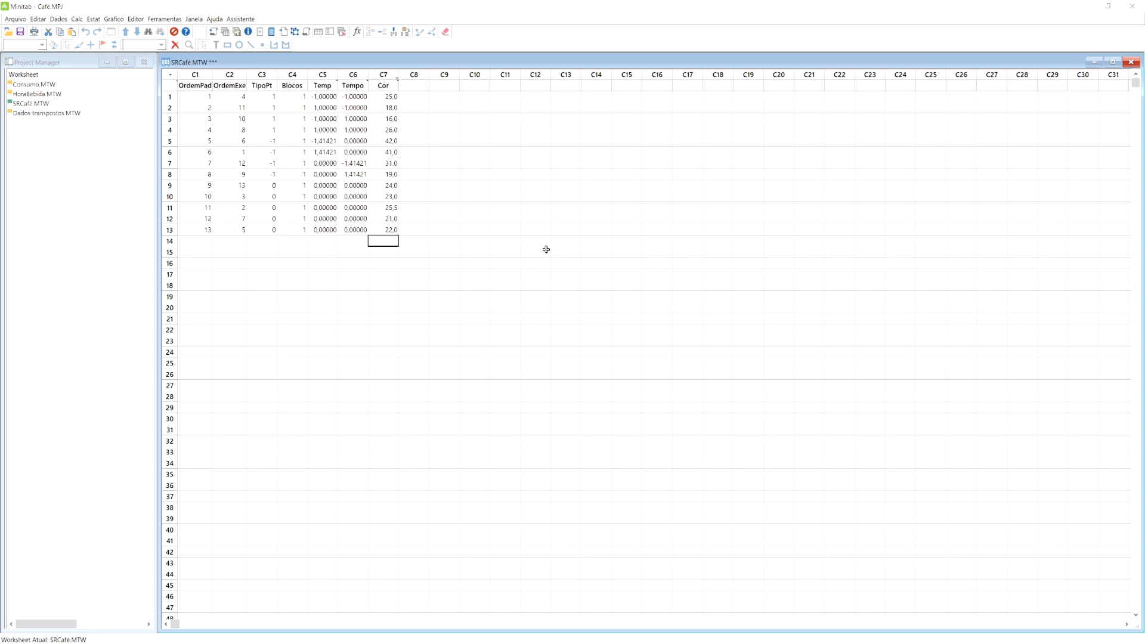
type("3")
key("Return")
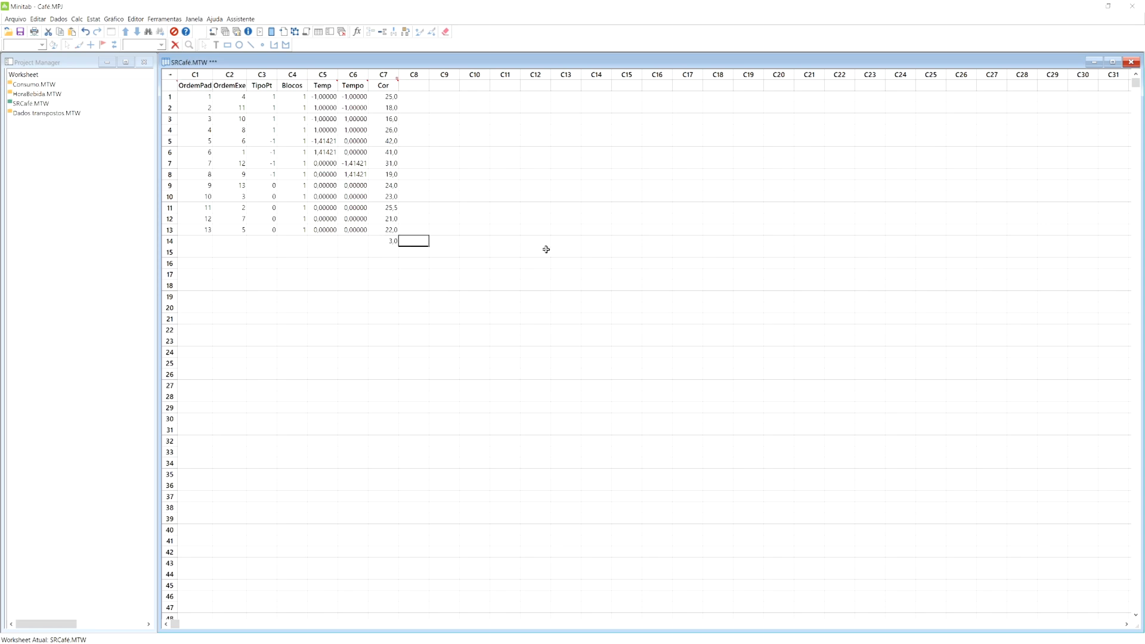
Step: Set the data entry direction to downward and enter 3 in row 15 of the Cor column
left_click(169, 75)
left_click(385, 252)
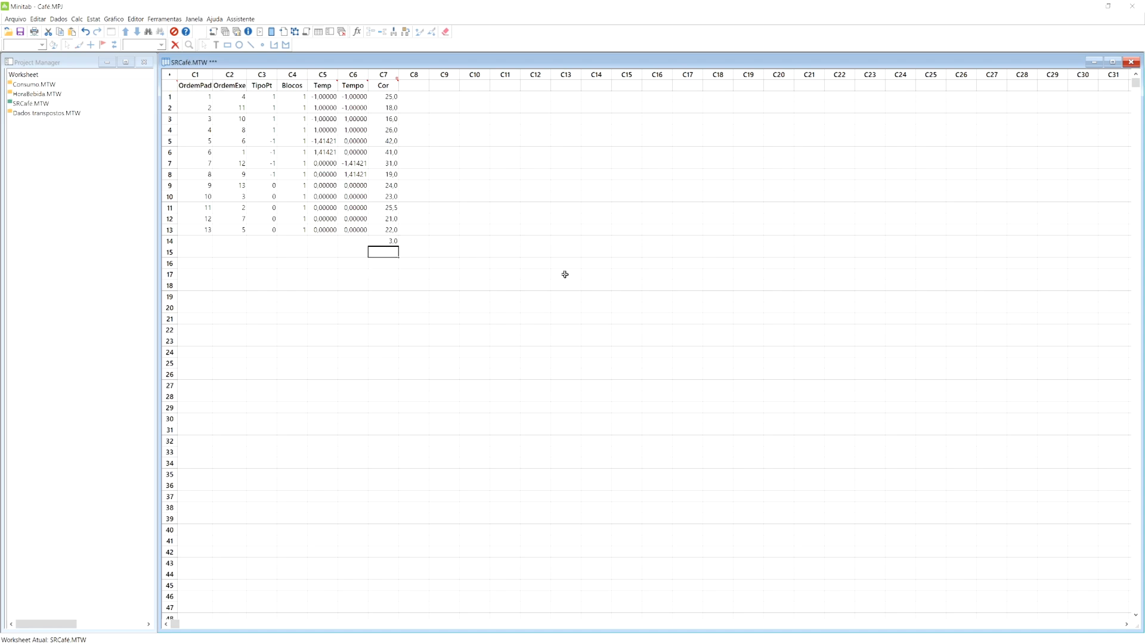
type("3")
key("Return")
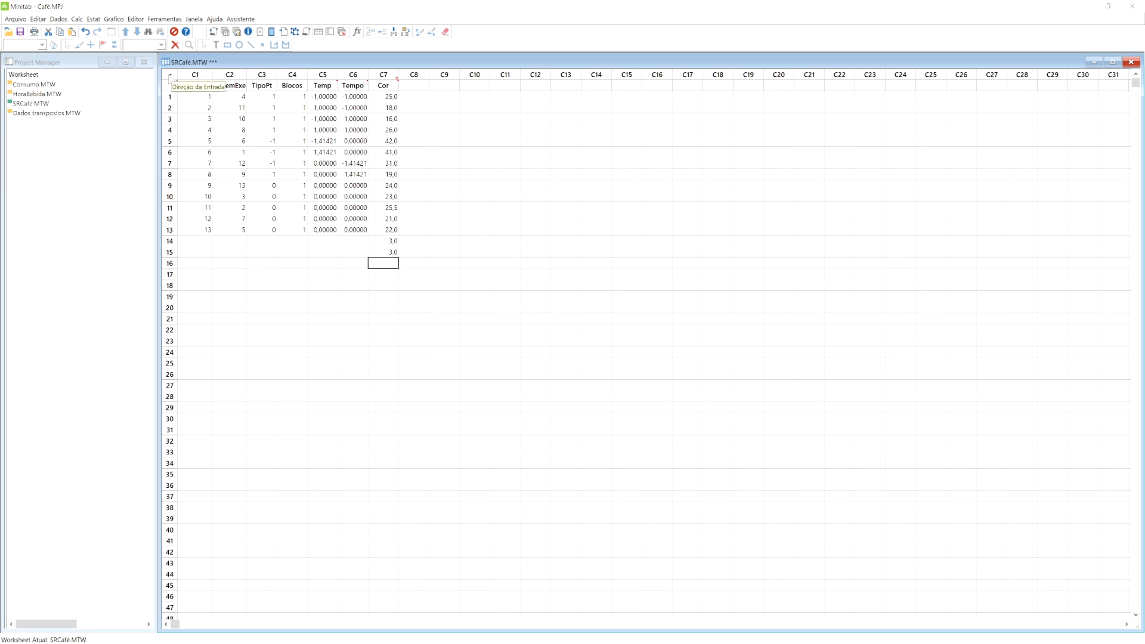
Step: Delete the two test values in rows 14 and 15 of the Cor column, keeping the entry direction downward
left_click(170, 75)
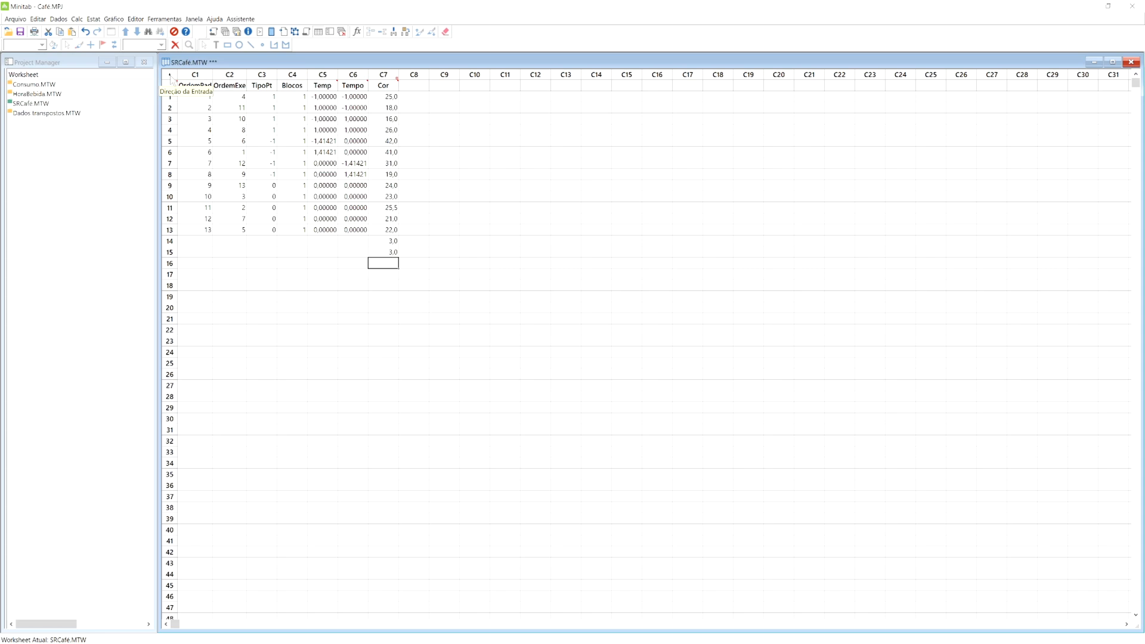
left_click_drag(383, 242, 382, 252)
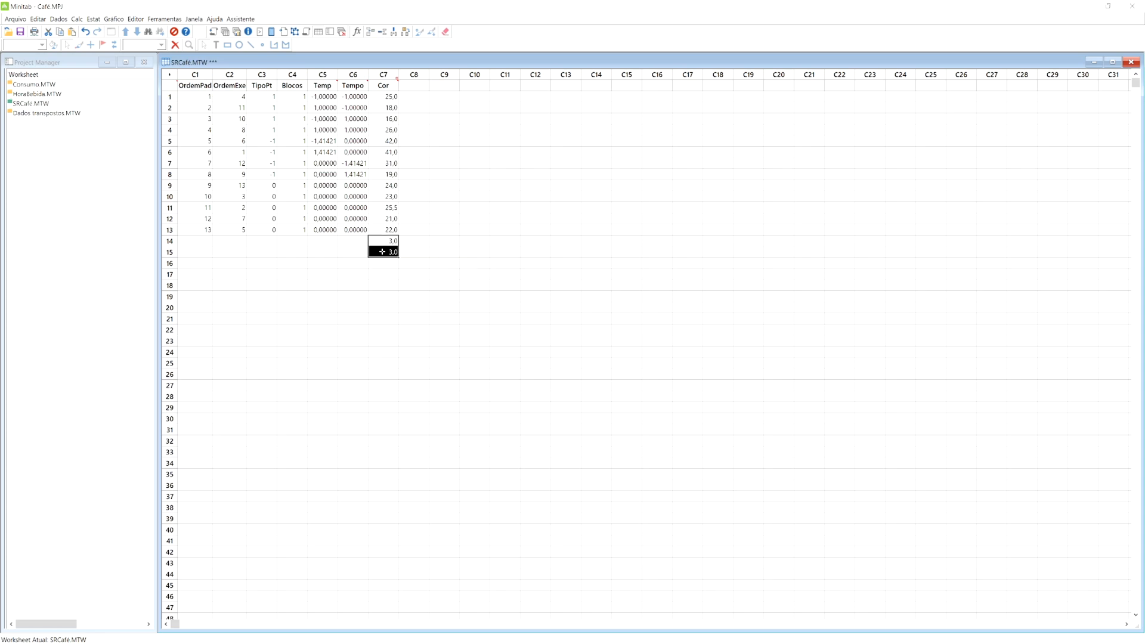
key("Delete")
left_click(383, 262)
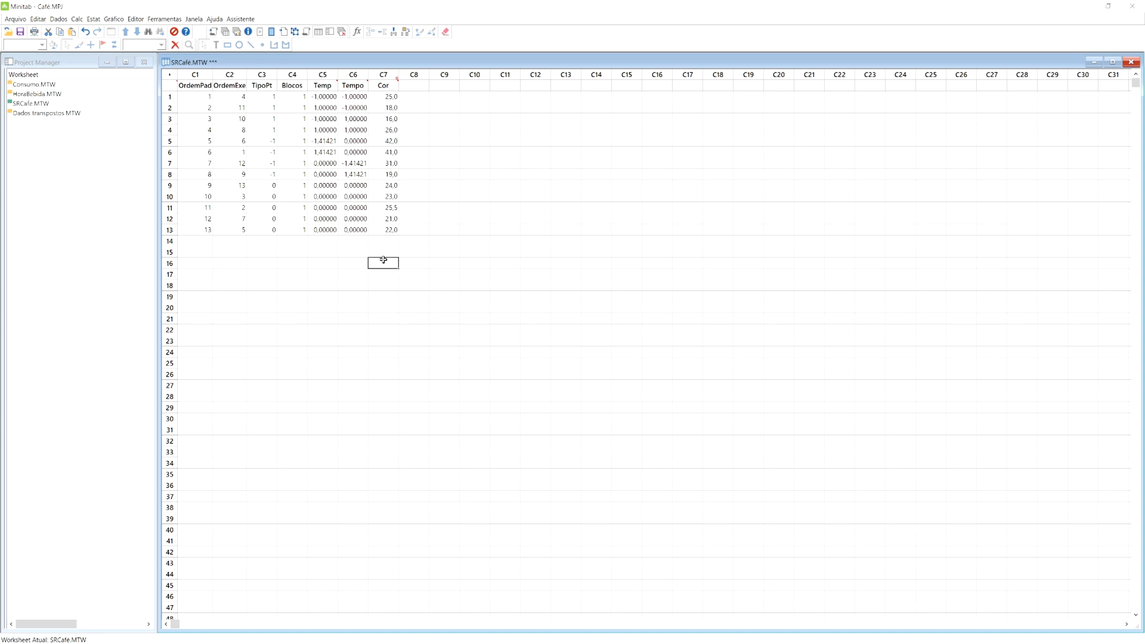
left_click(597, 275)
Step: Open the project description to view its creator, date and comments fields, and close it without entering anything
left_click(18, 20)
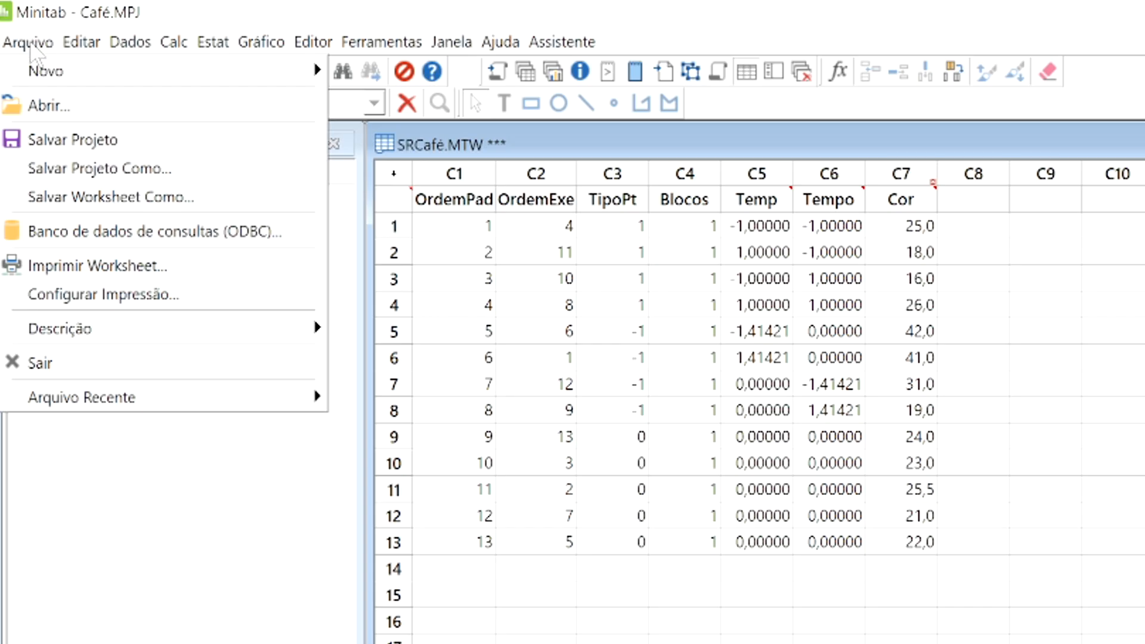
mouse_move(33, 140)
left_click(471, 325)
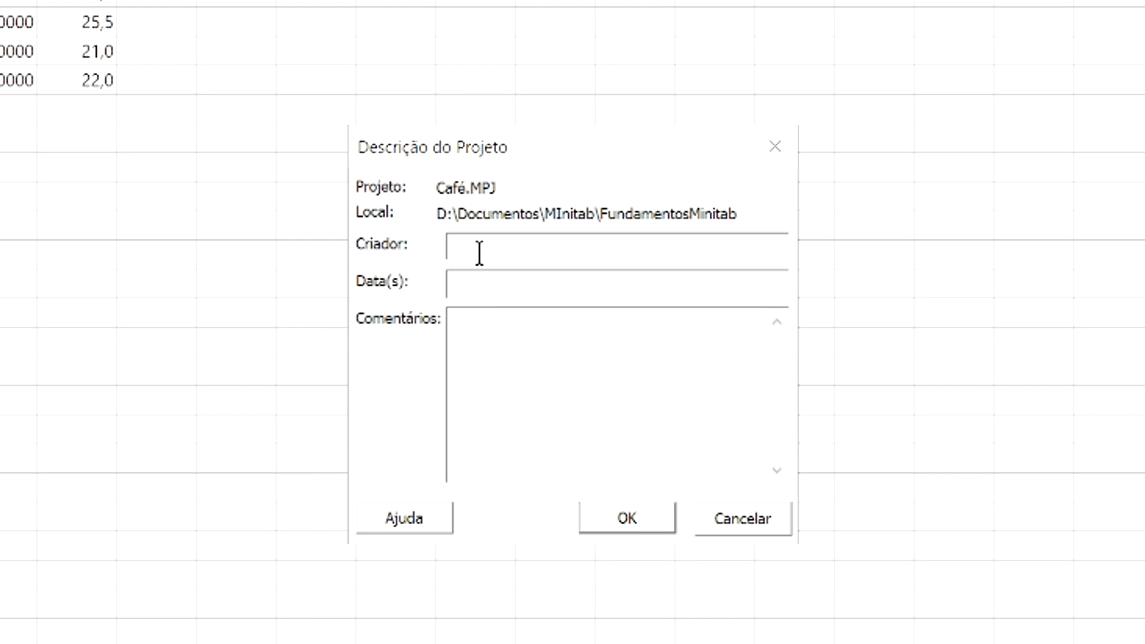
left_click(468, 329)
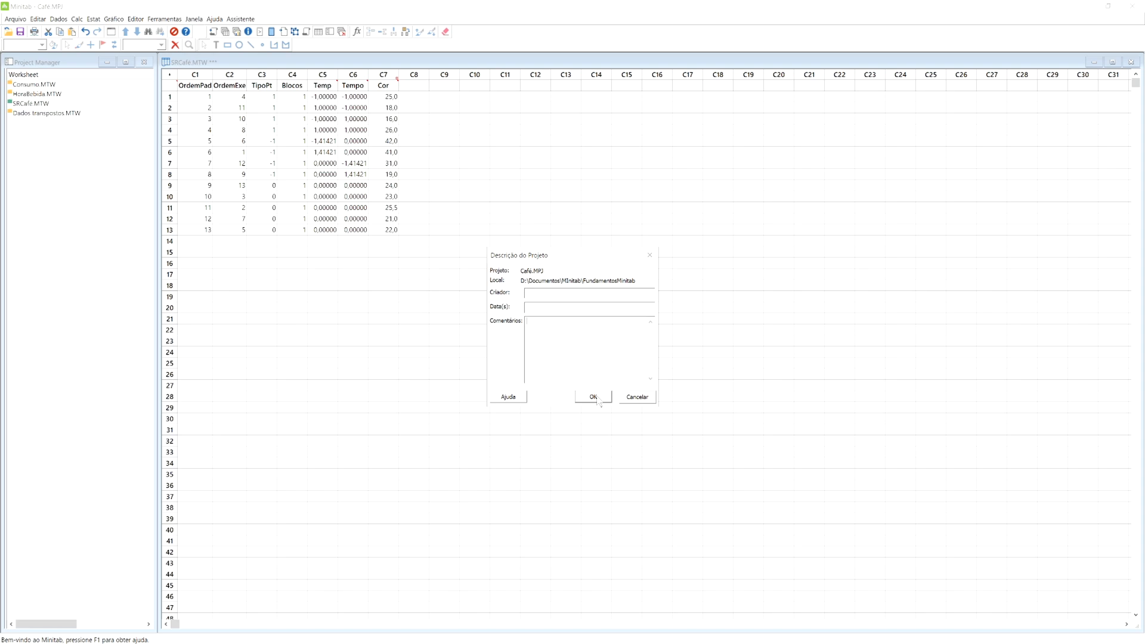
left_click(598, 398)
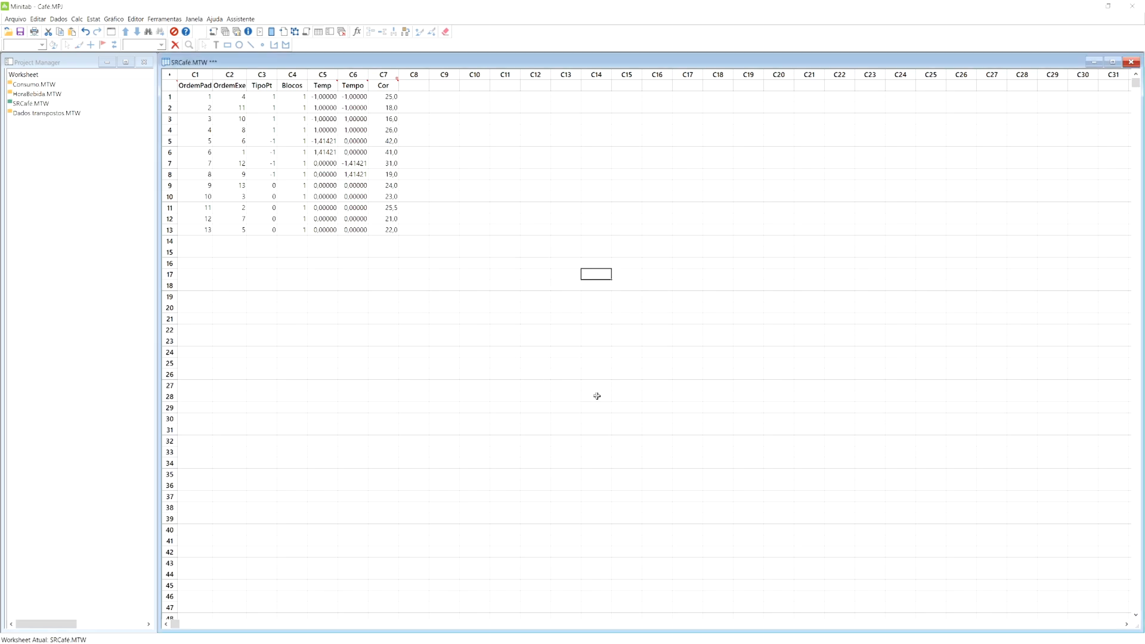
Step: Highlight the column-name row of the SRCafé worksheet, and clear the selection by choosing an empty cell
left_click(169, 85)
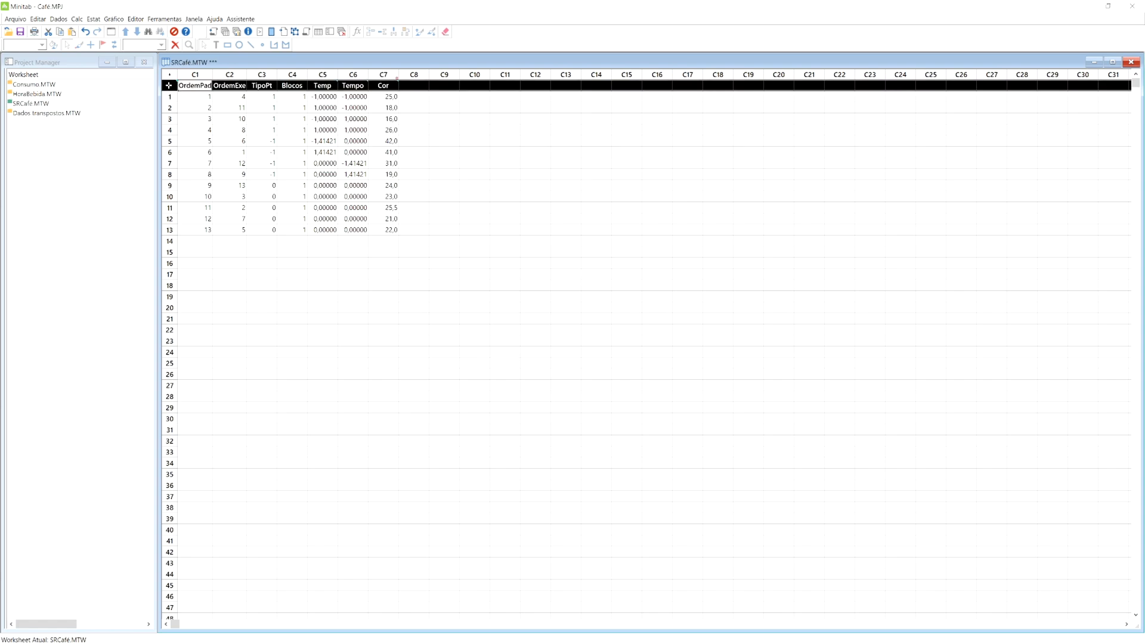
mouse_move(179, 84)
left_click(264, 267)
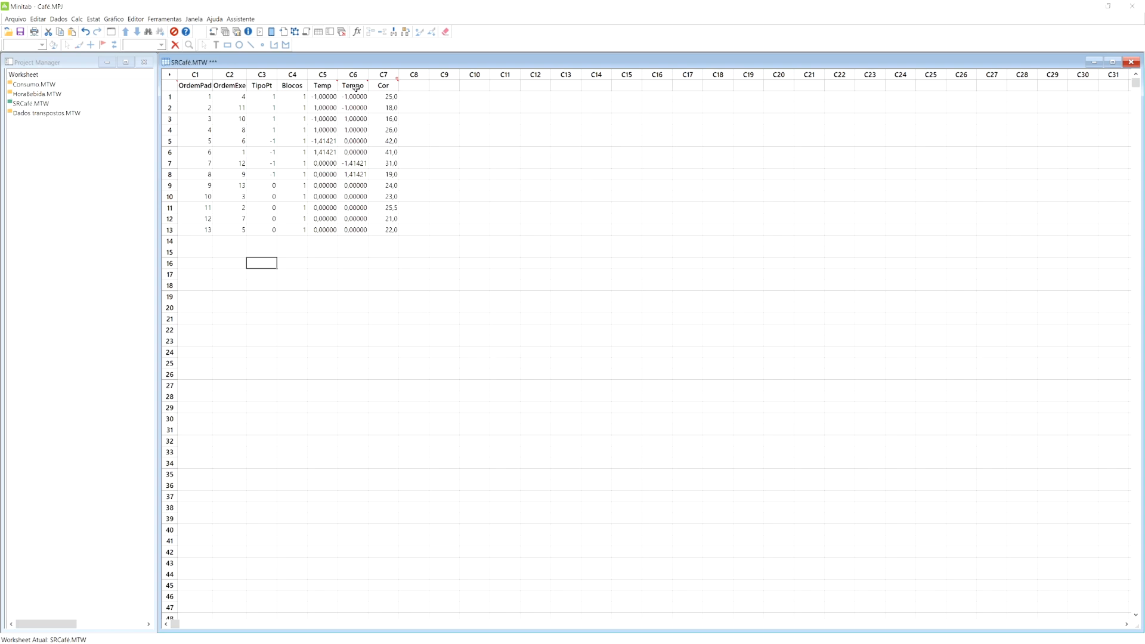
Step: View the column descriptions of C5 (Temp) and C6 (Tempo), leaving both texts as they are
mouse_move(338, 81)
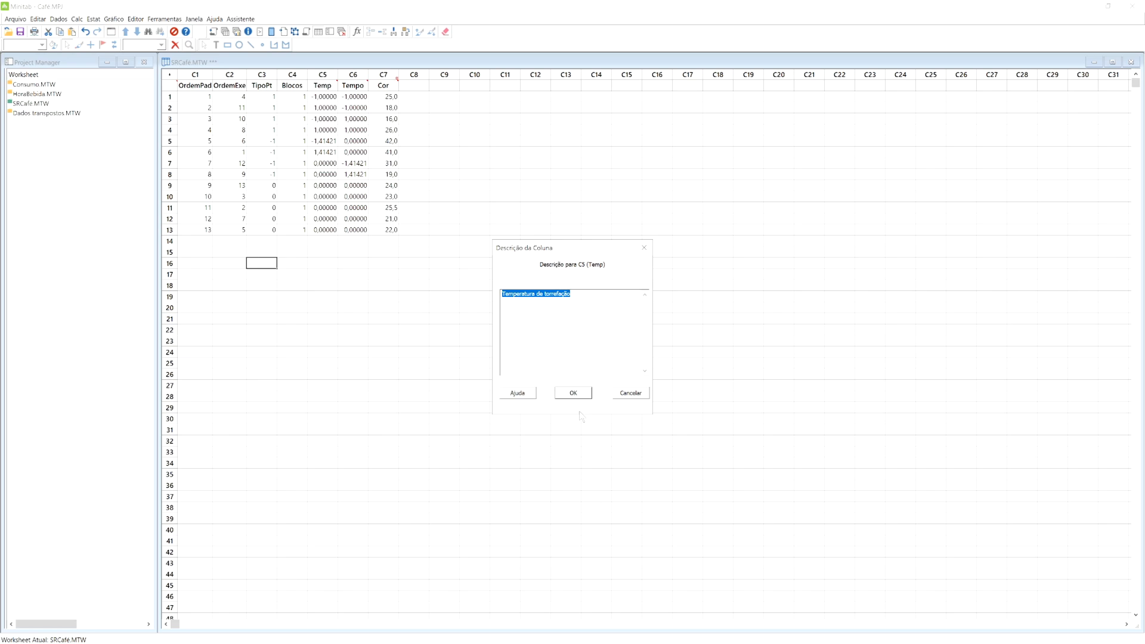
left_click(573, 393)
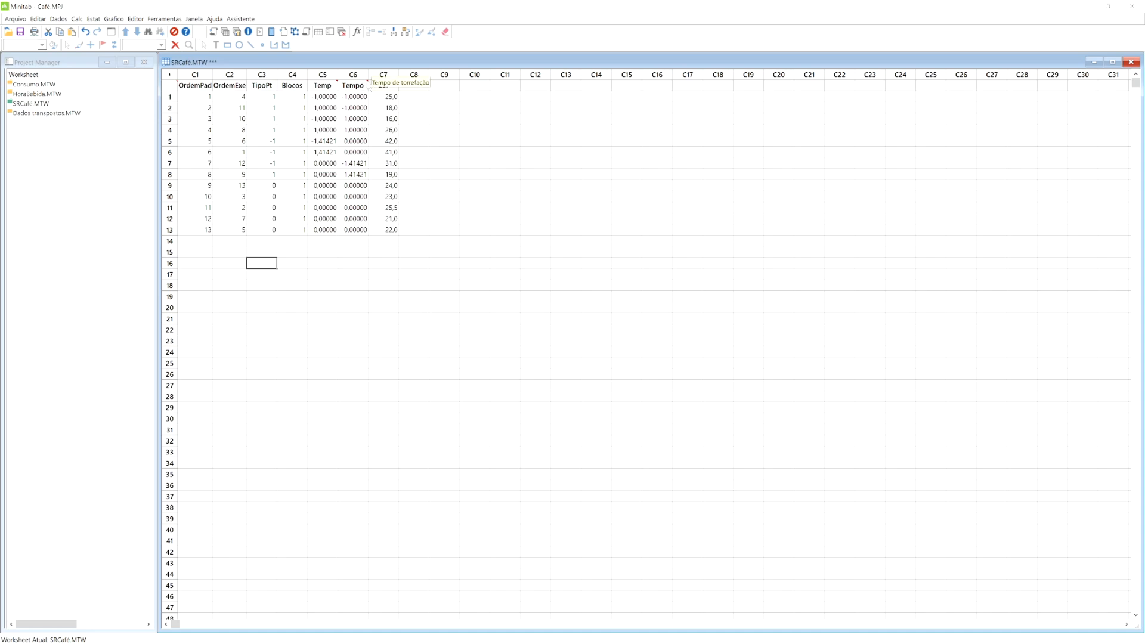
double_click(368, 84)
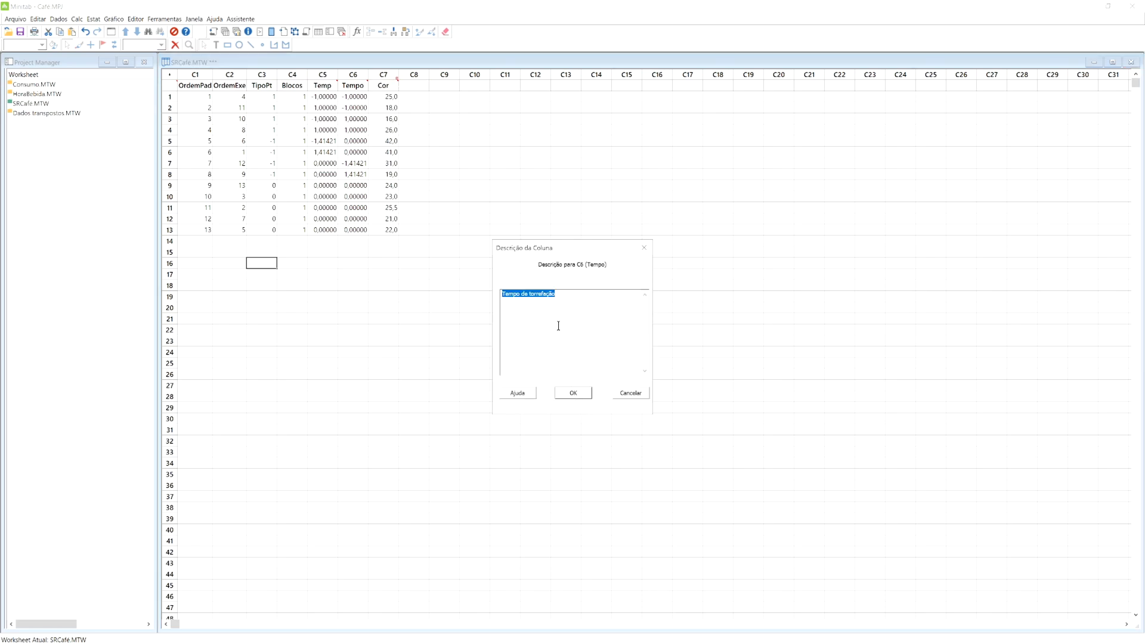
left_click(569, 395)
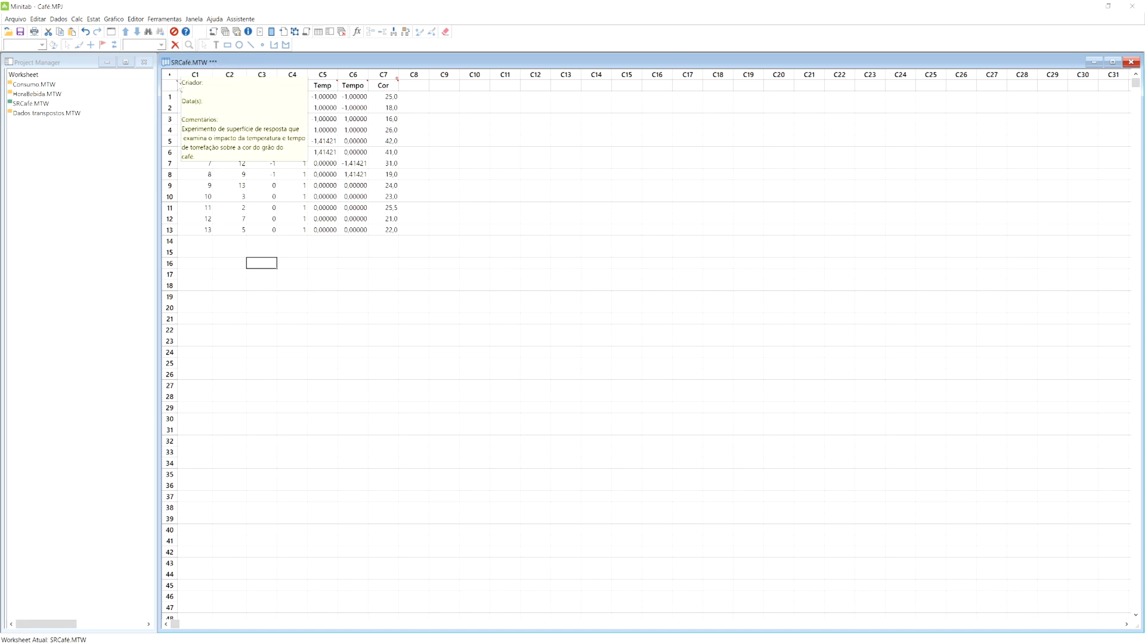
Step: Show the Session folder, view the second Gráfico de 2007 entry, and look through the session output from the Relatório Resumo entry
left_click(85, 272)
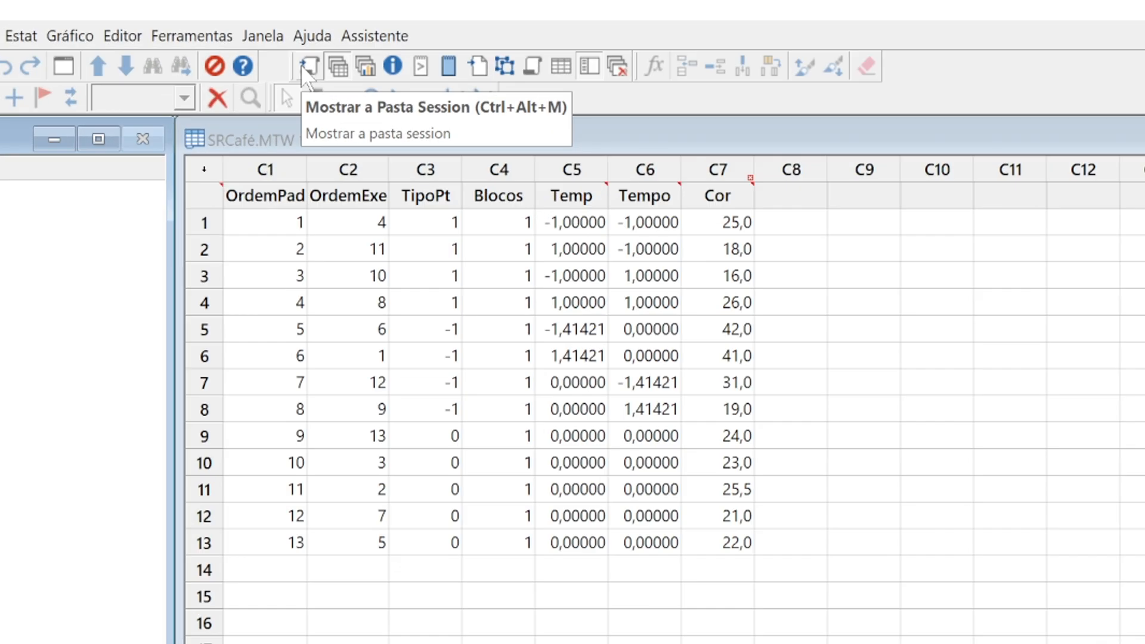
left_click(300, 65)
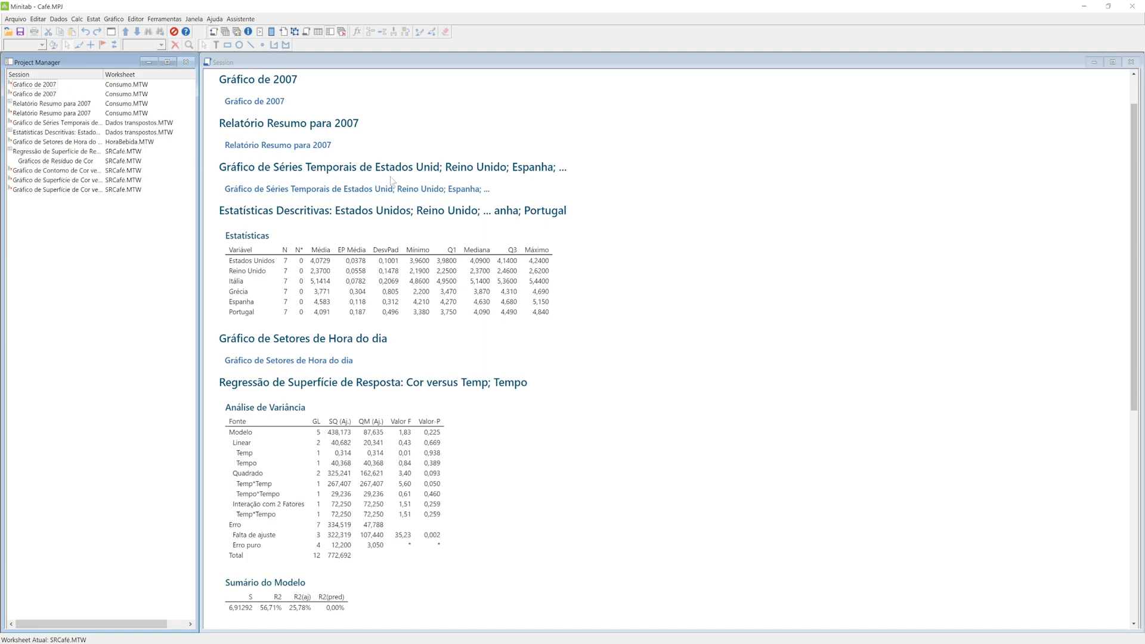
double_click(25, 96)
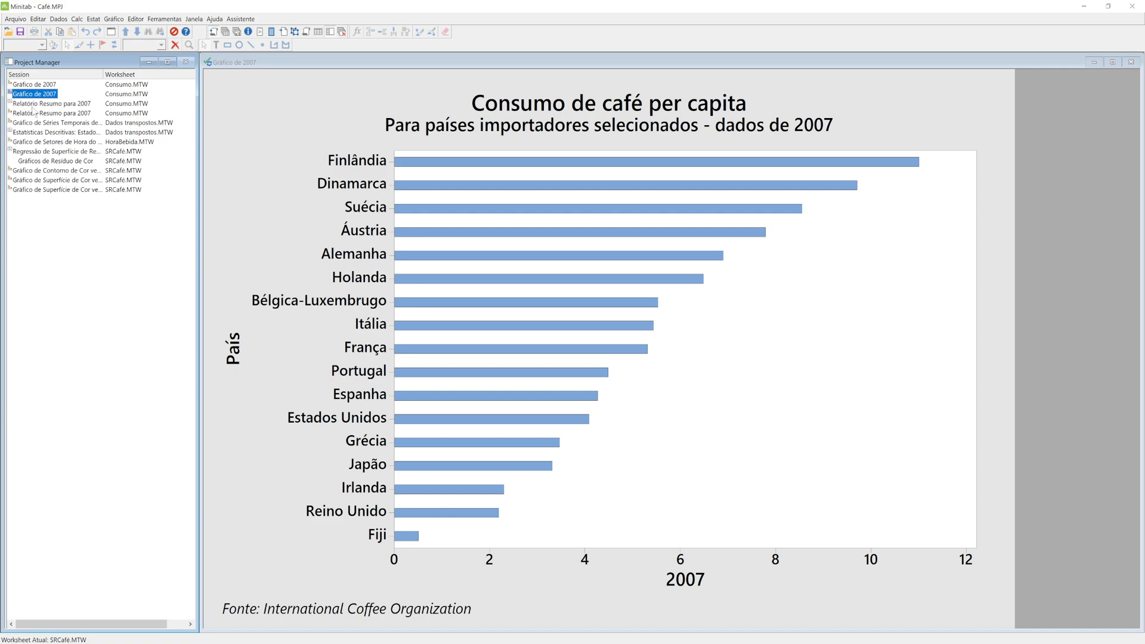
key("Down")
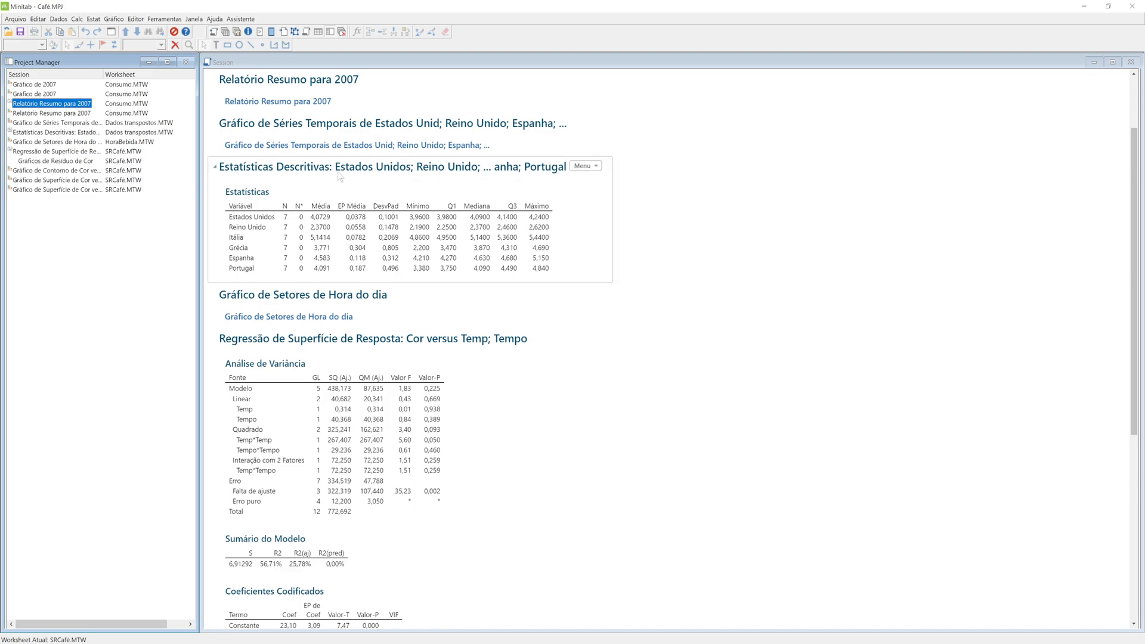
scroll(418, 174, "down", 5)
scroll(410, 226, "up", 7)
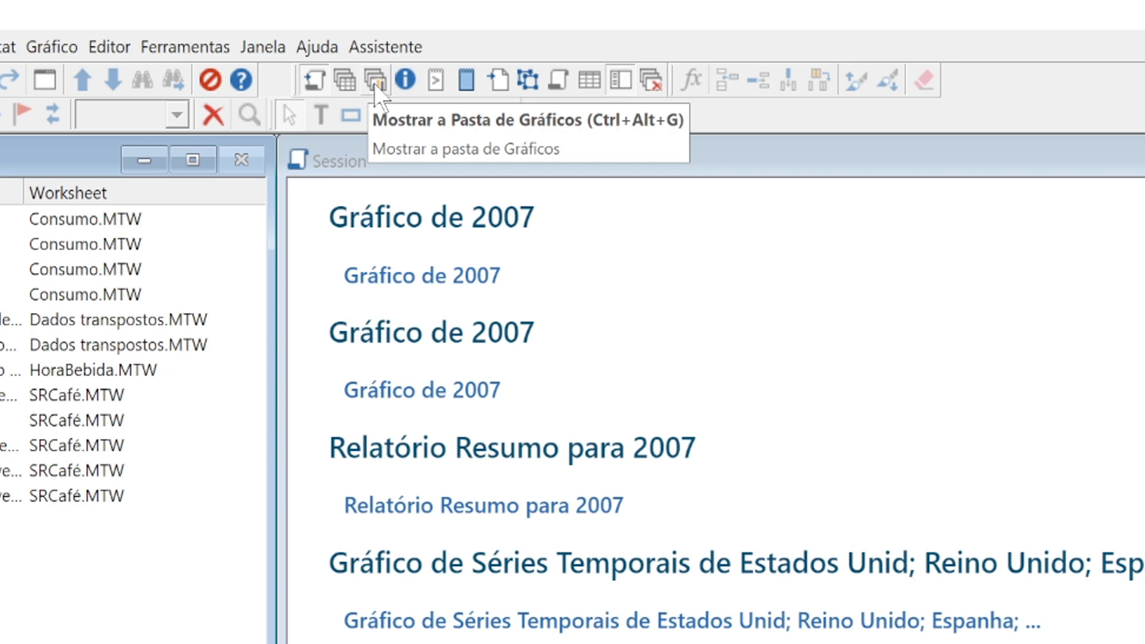
Step: Show the graphs folder and arrange the two Gráfico de 2007 charts side by side
left_click(374, 81)
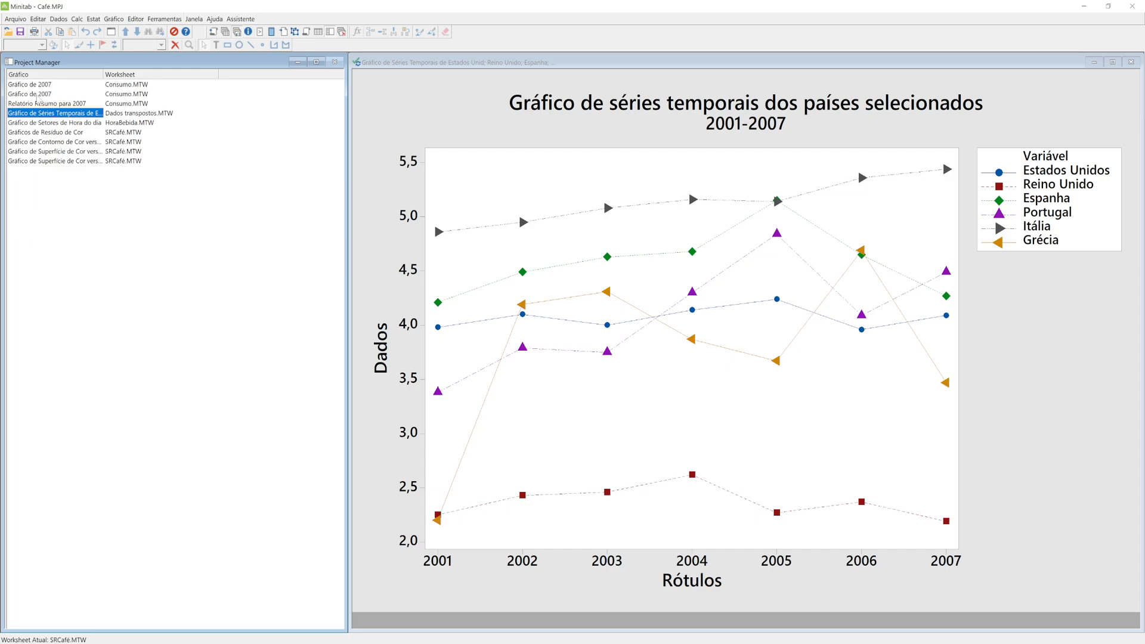
left_click(38, 96)
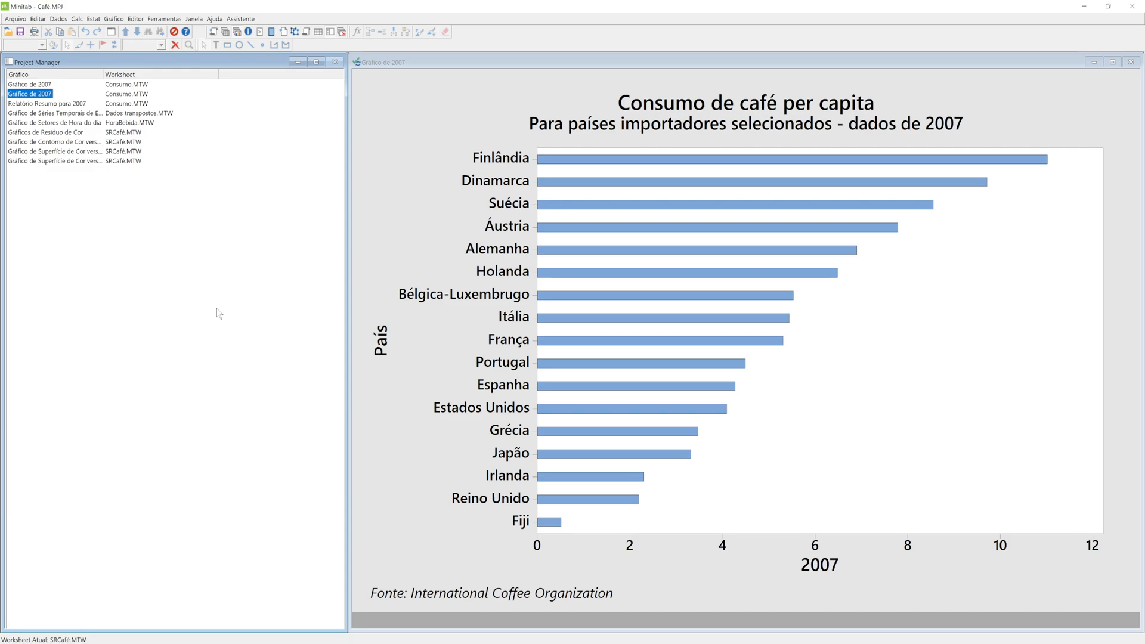
left_click(27, 86, "ctrl")
right_click(29, 95)
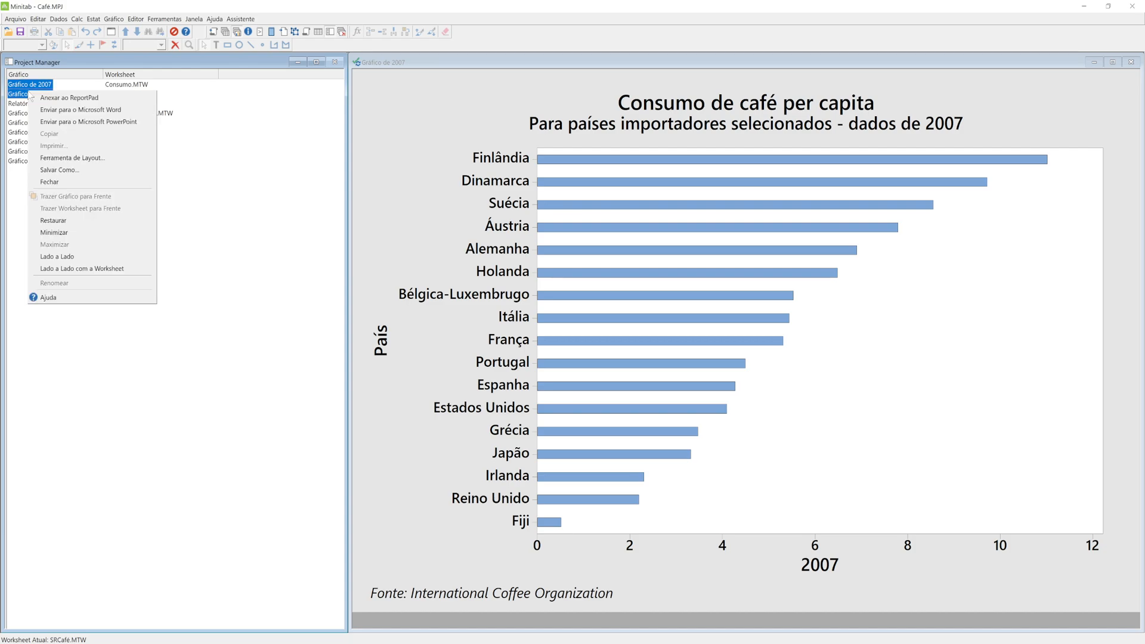
left_click(78, 263)
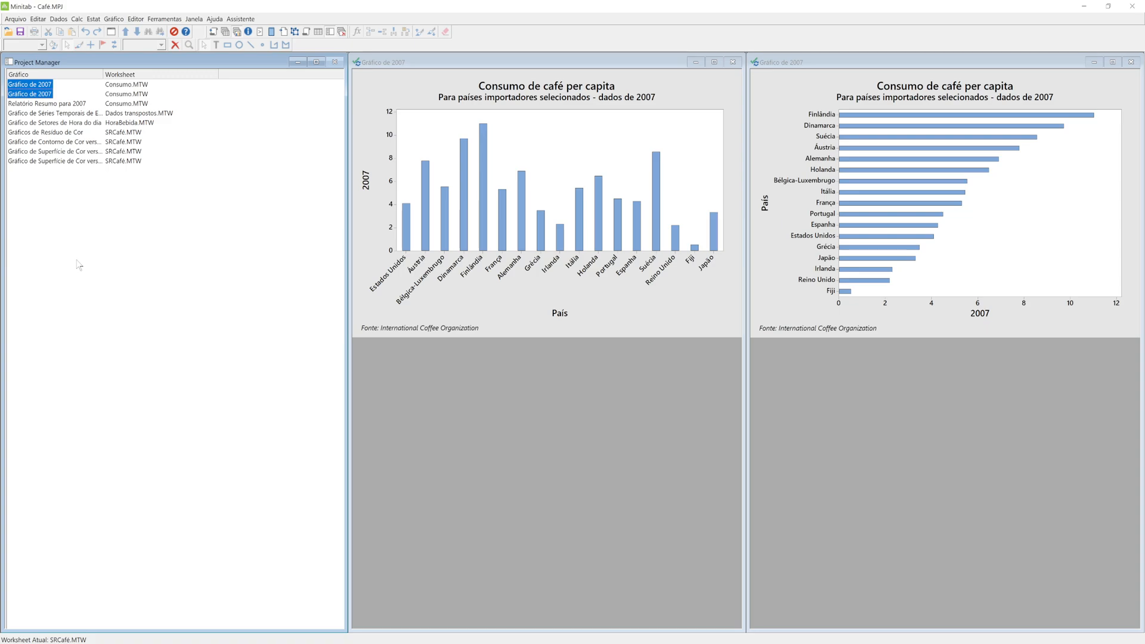
Step: Tile both Gráfico de 2007 charts together with Gráfico de Setores de Hora do dia and Gráficos de Resíduo de Cor
left_click(34, 85)
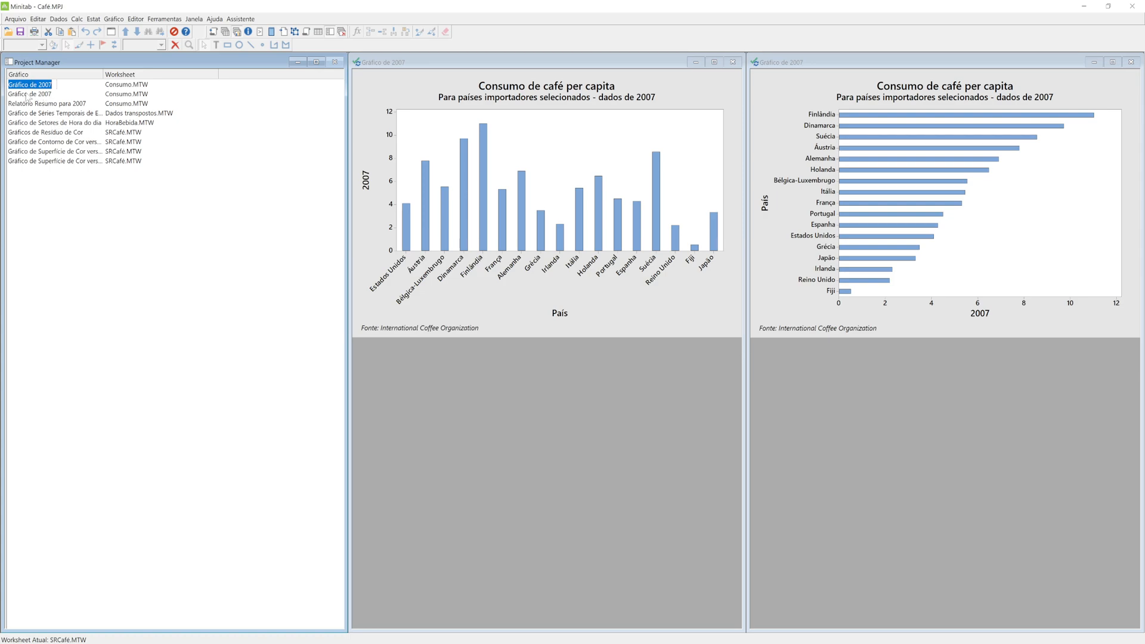
left_click(28, 93)
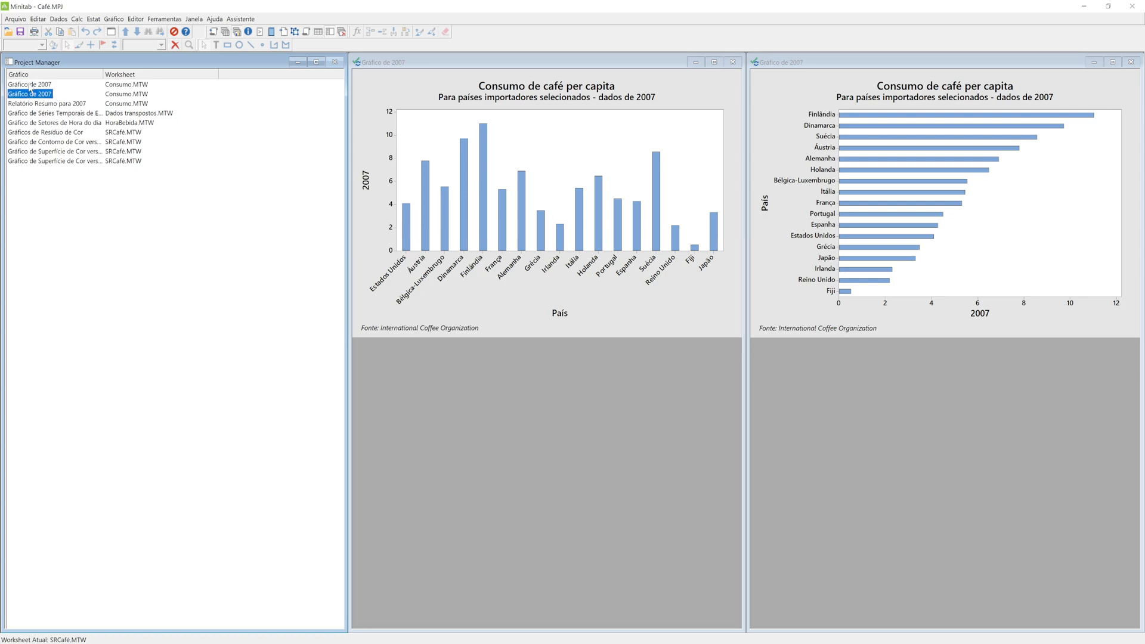
left_click(29, 87, "ctrl")
left_click(25, 123, "ctrl")
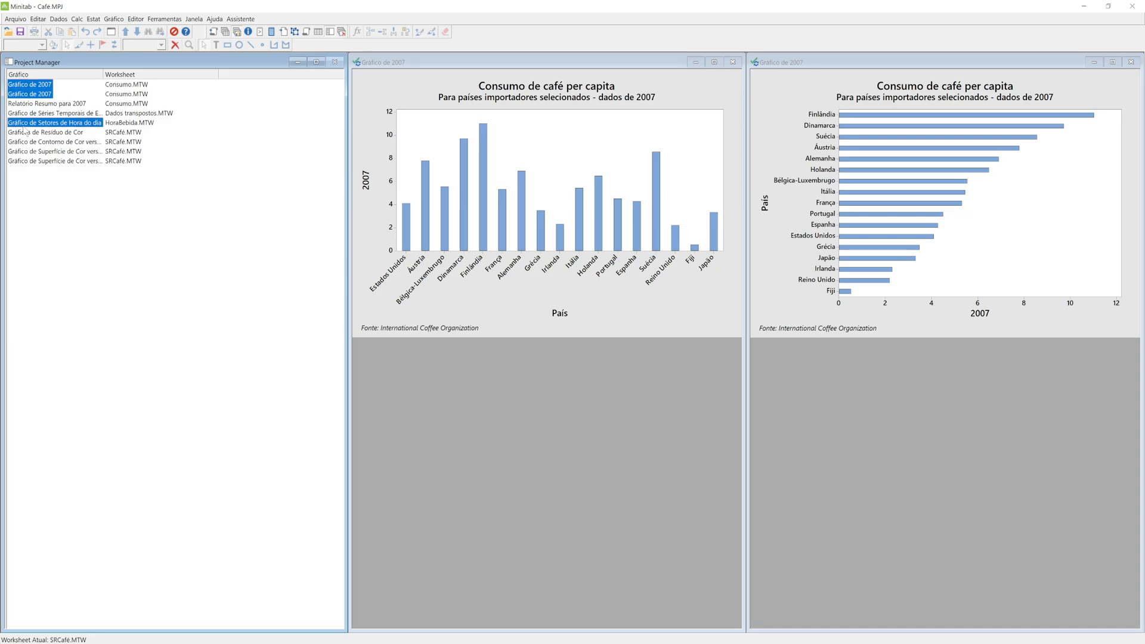
left_click(26, 132, "ctrl")
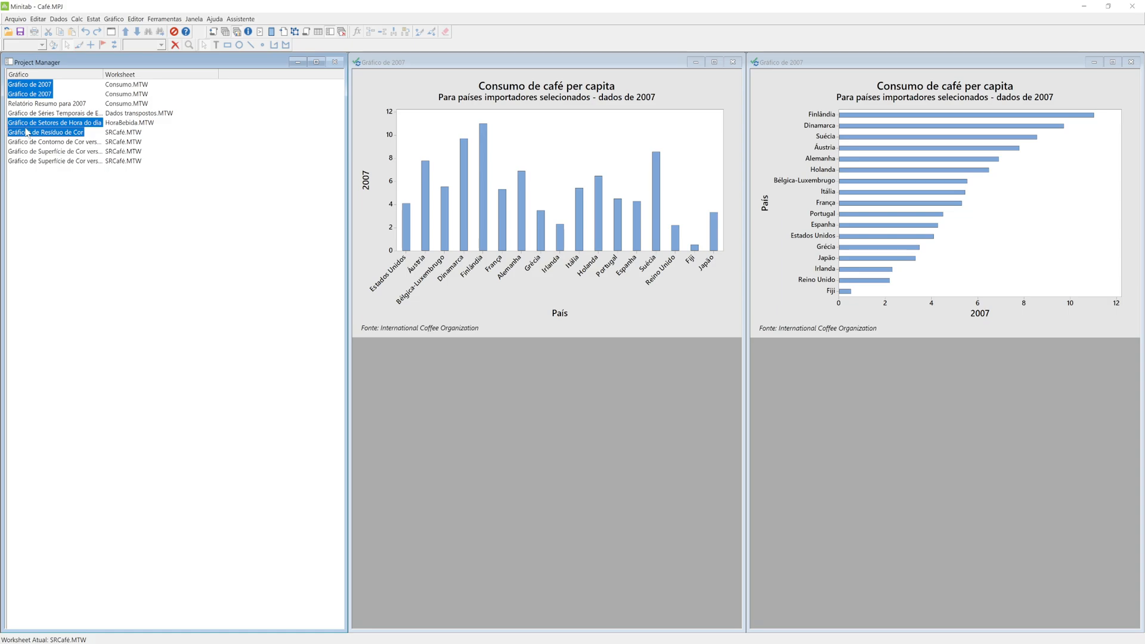
right_click(27, 133)
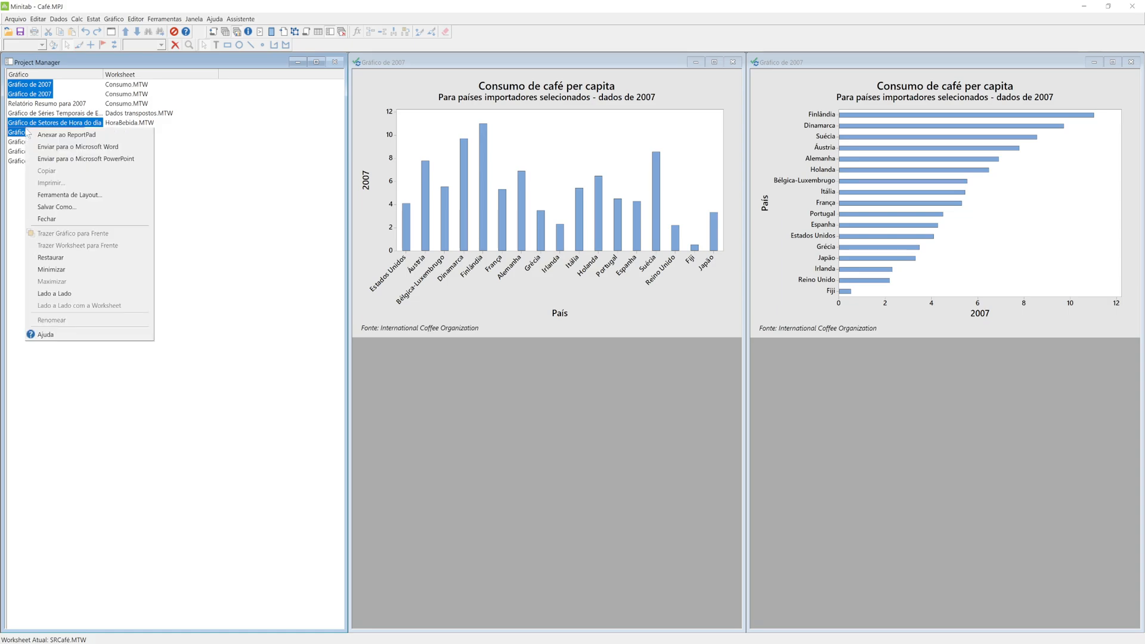
left_click(72, 294)
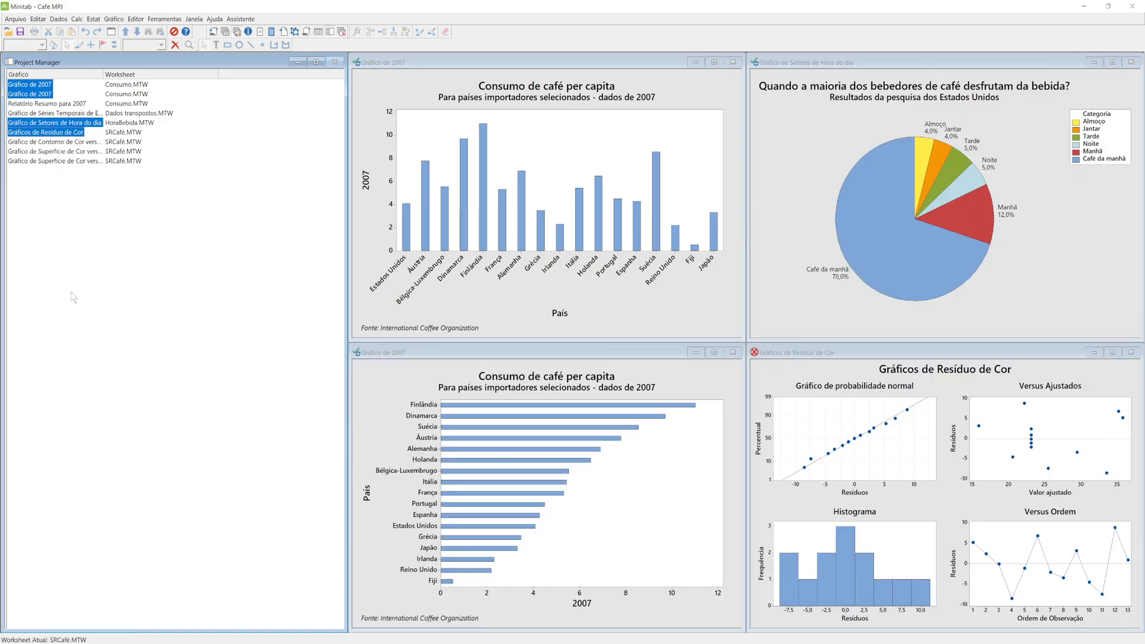